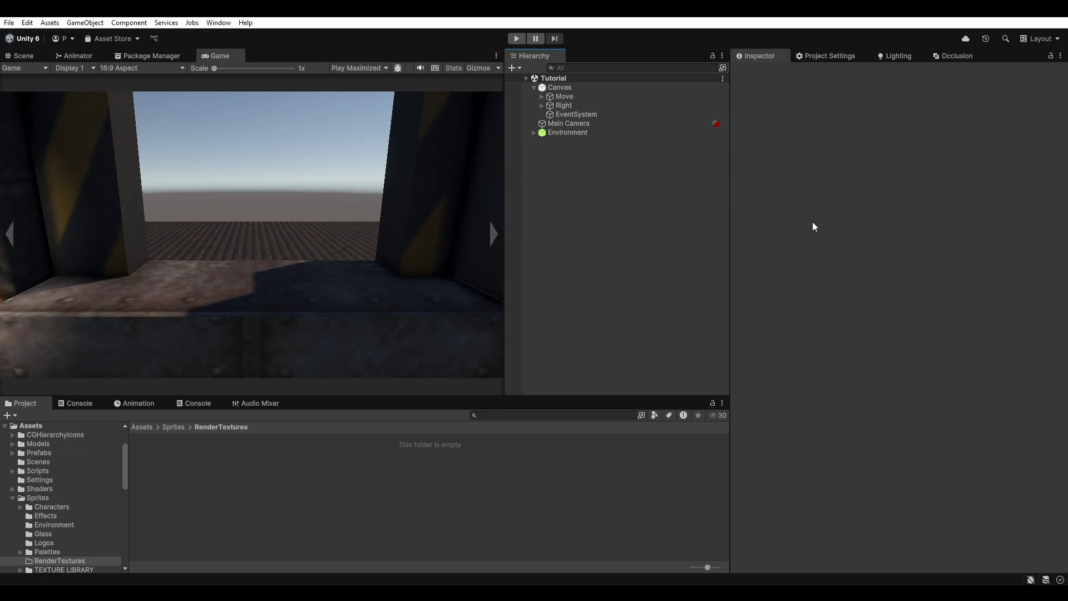
Step: Create a Render Texture asset named Rendering in the RenderTextures folder
right_click(425, 478)
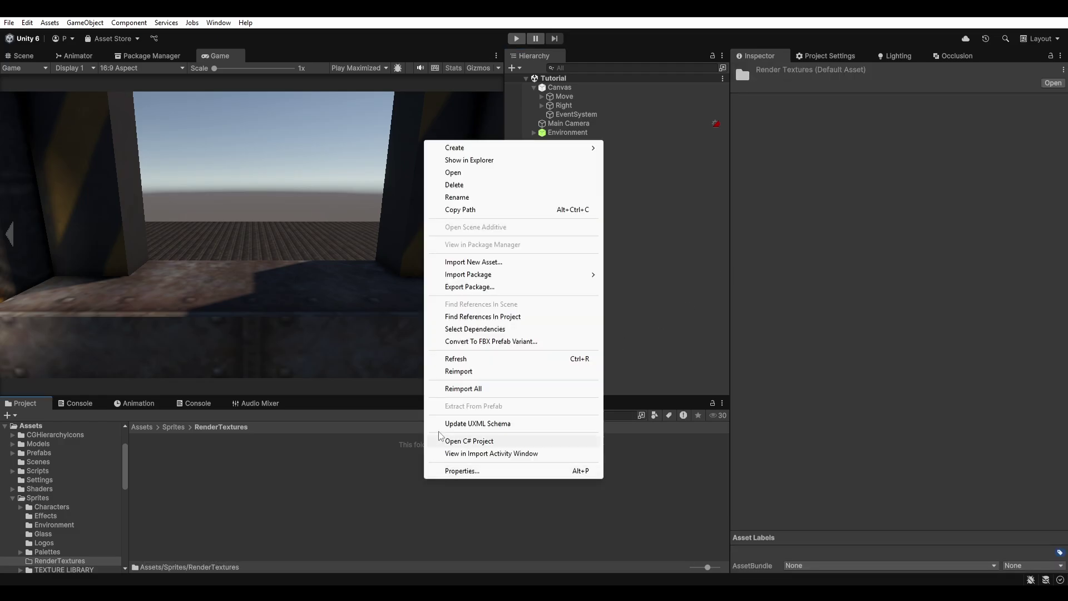
mouse_move(489, 148)
mouse_move(636, 252)
click(757, 326)
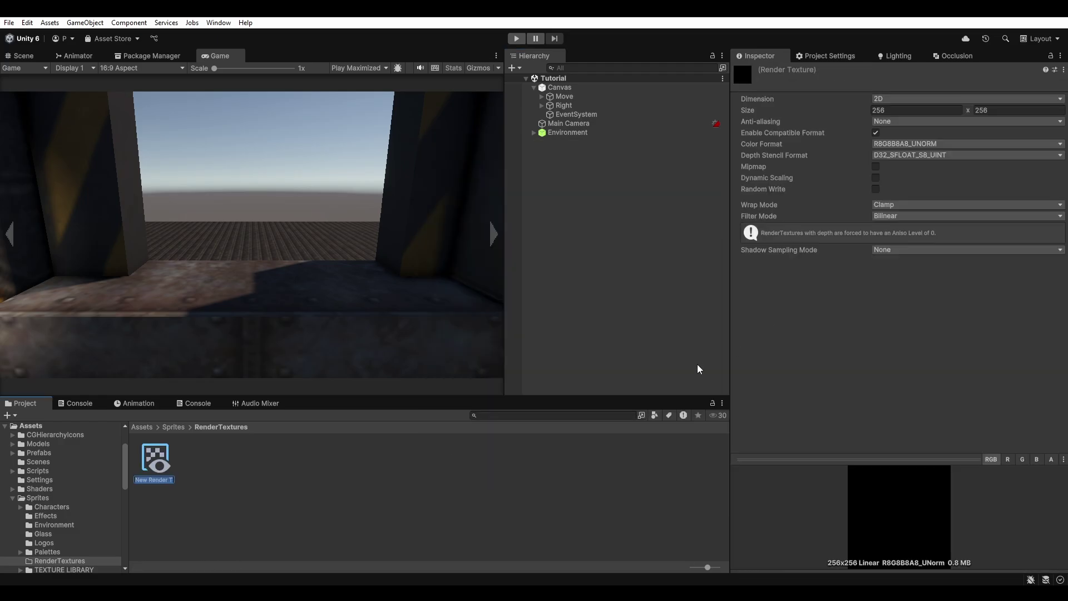
text(Rendering)
click(697, 365)
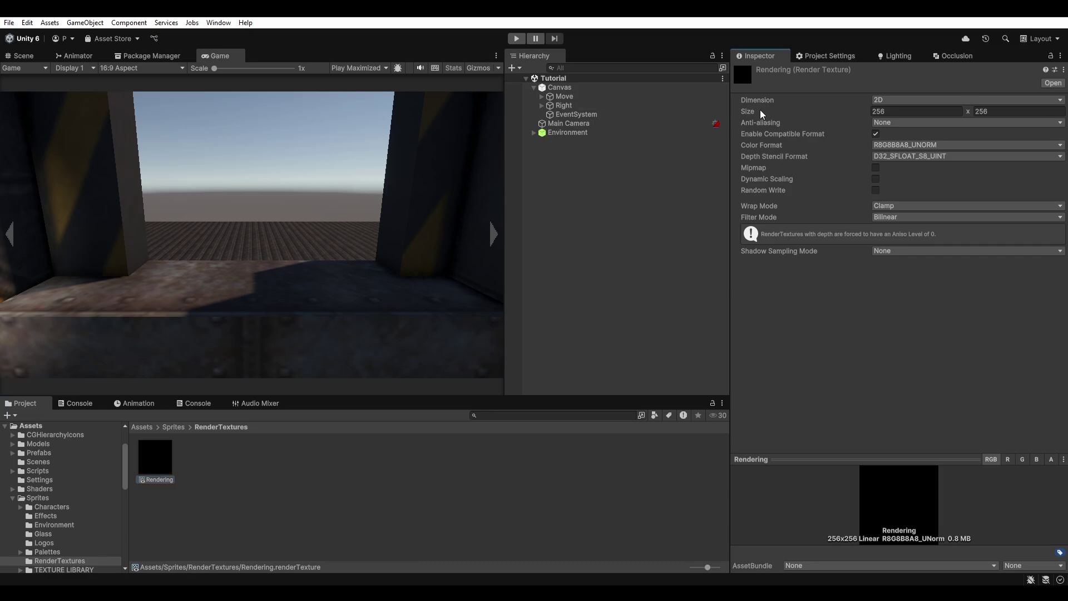
Step: Set the Rendering texture's size to 320 x 180 and its filter mode to Point
click(884, 111)
text(16)
click(994, 111)
text(9)
click(912, 112)
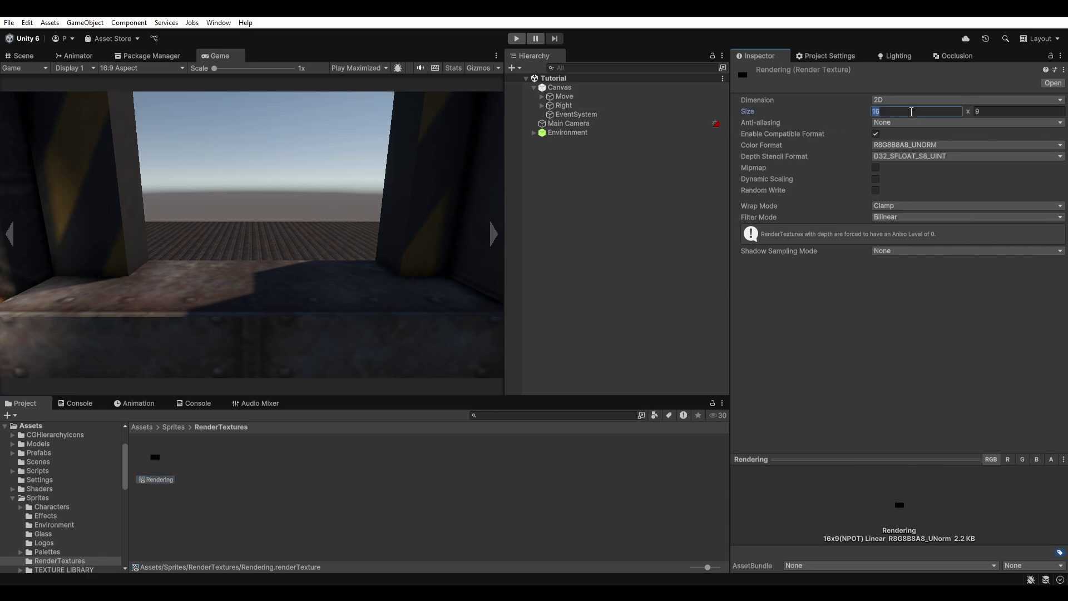
text(*25)
key(Return)
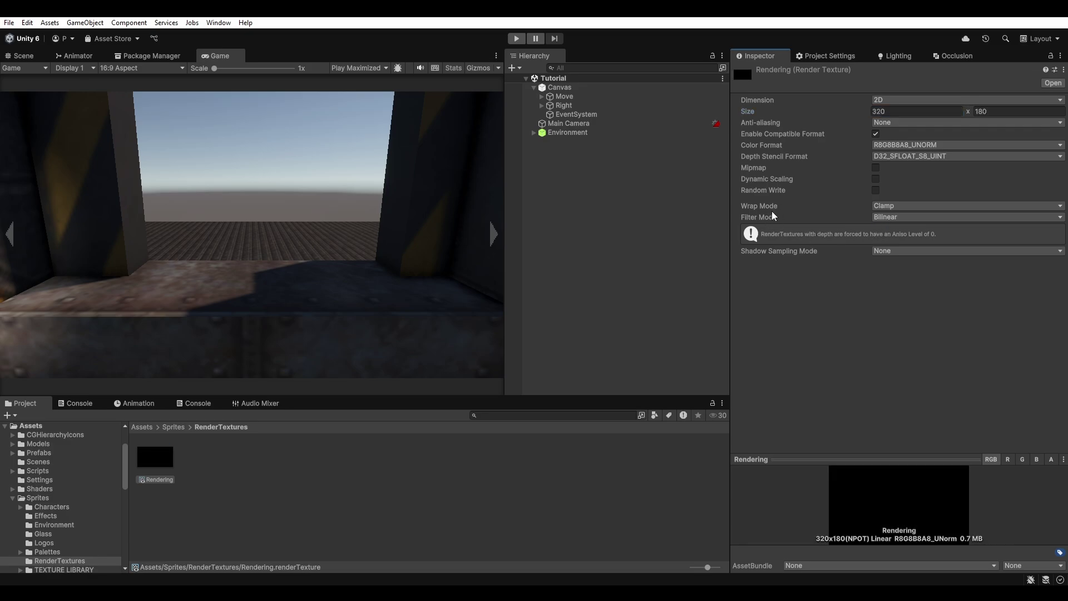
click(884, 219)
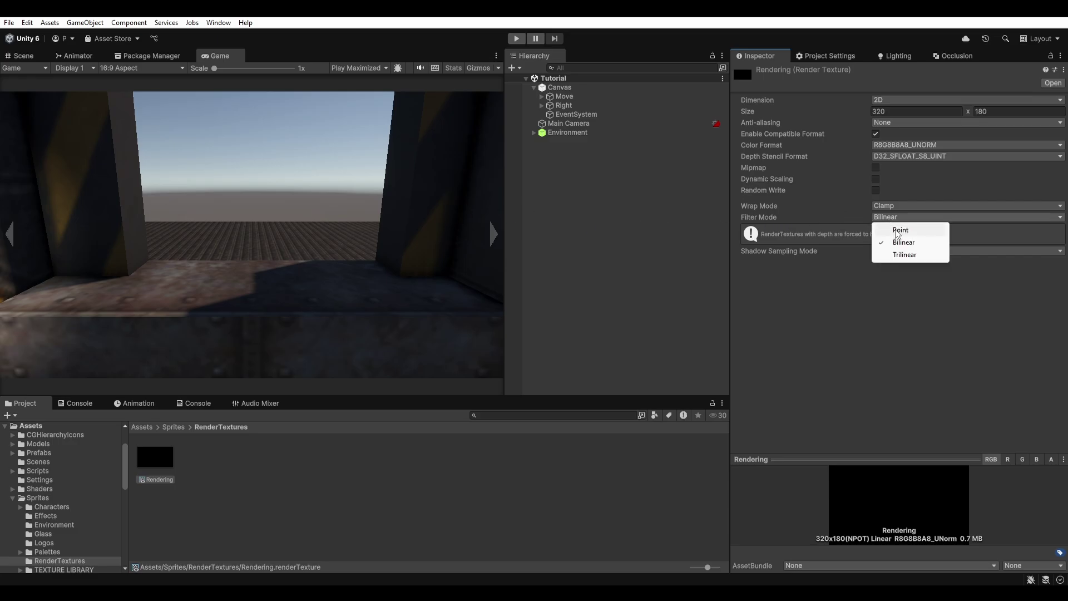
click(898, 230)
Step: Add a Raw Image to the Canvas and assign the Rendering render texture to it
right_click(563, 89)
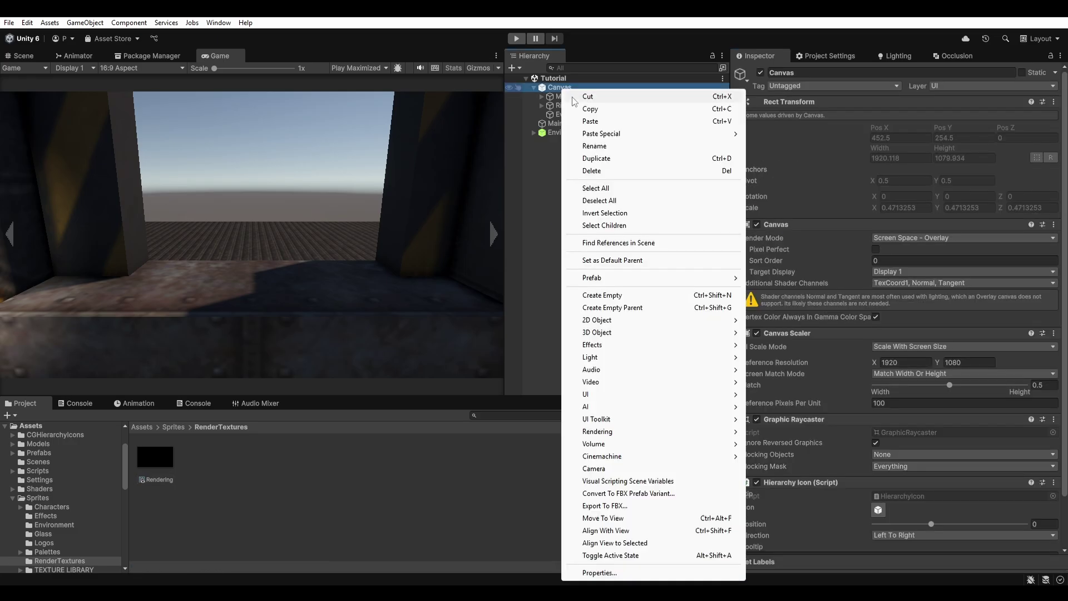
mouse_move(596, 394)
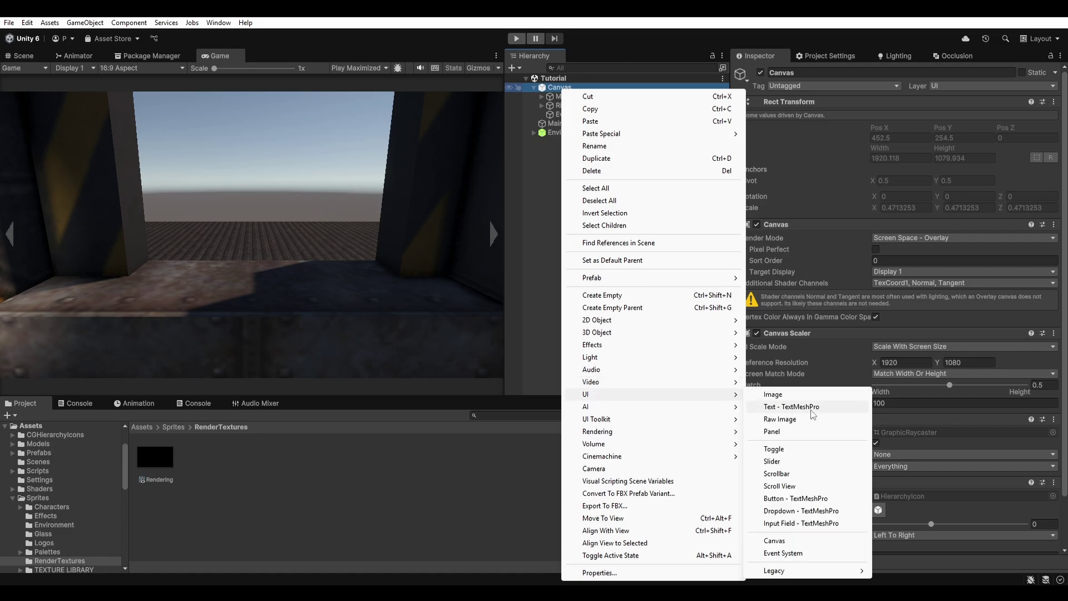
click(780, 419)
drag(207, 451, 889, 262)
click(607, 155)
Step: Assign the Rendering render texture as the Main Camera's output texture
click(602, 133)
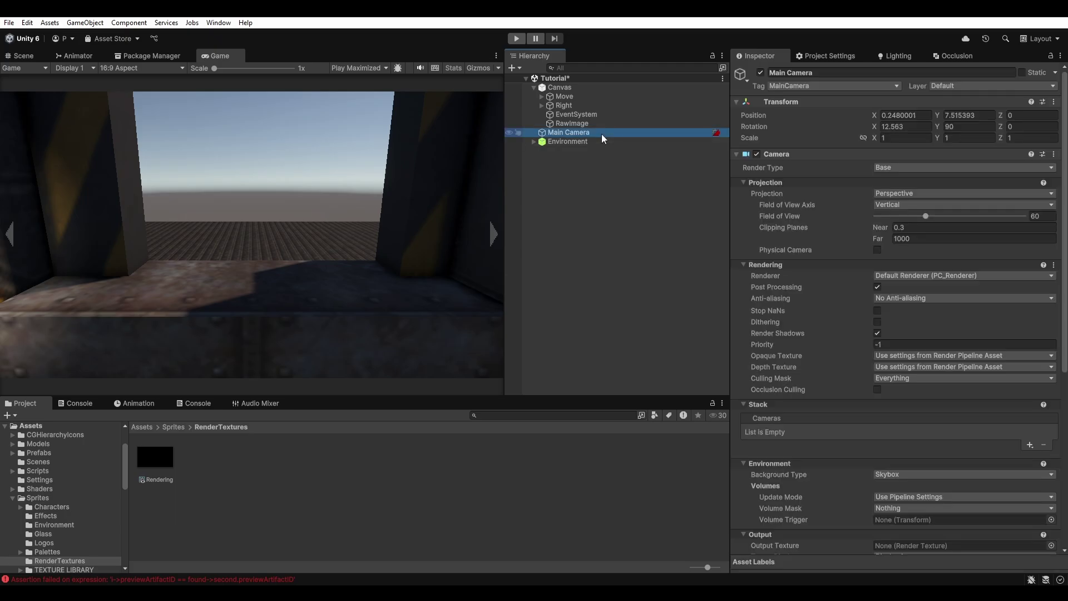
scroll(857, 348, down, 8)
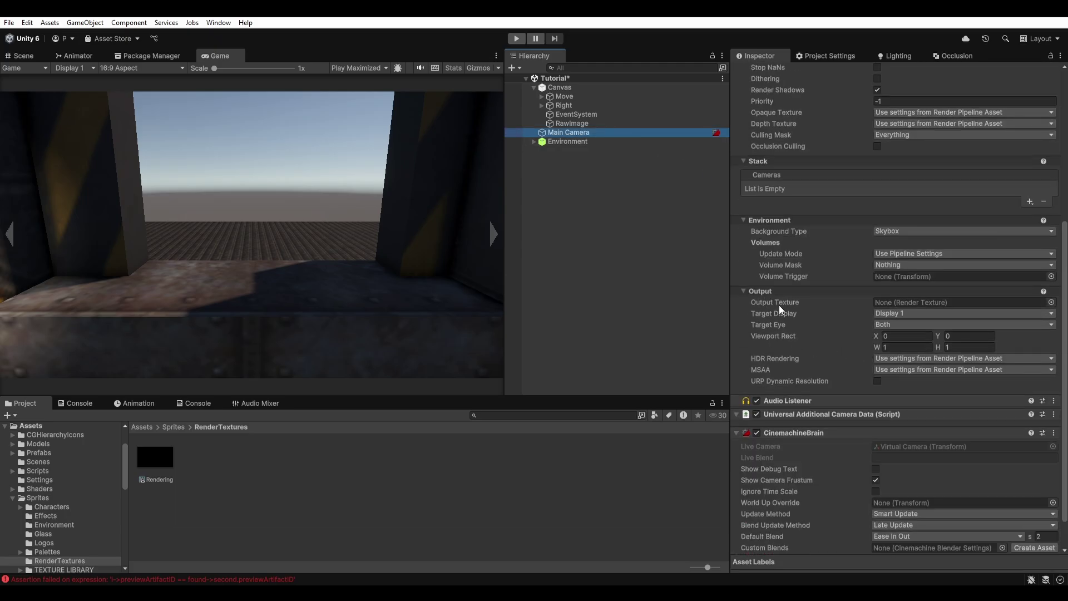
drag(141, 478, 888, 307)
Step: Stretch the RawImage across the whole Canvas using the full-stretch anchor preset with position included
click(572, 123)
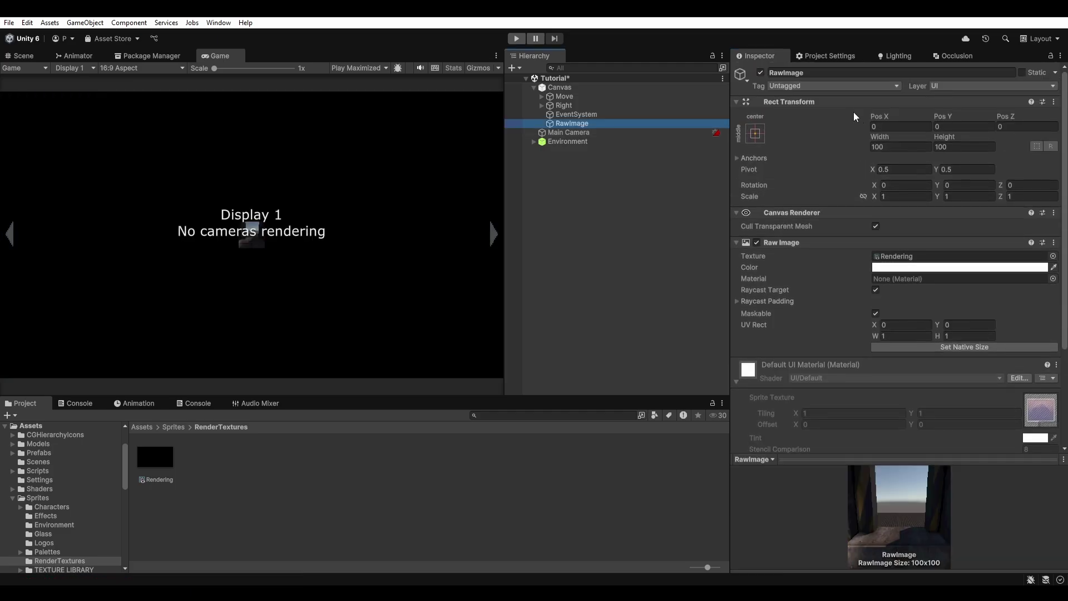
click(754, 133)
click(881, 303)
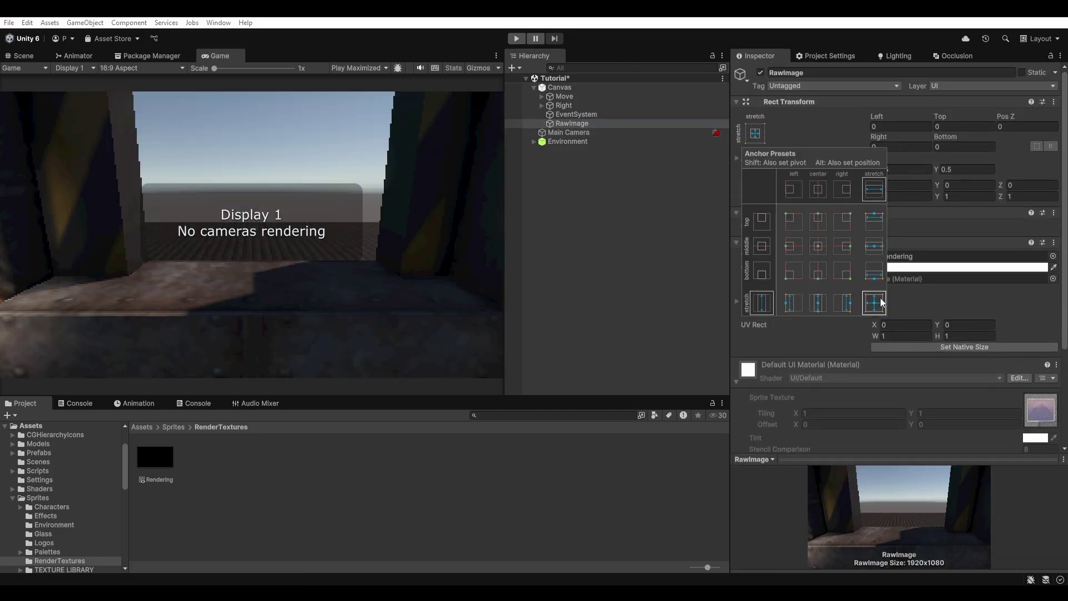
Step: Create a camera named UI Camera and make it a child of the Main Camera
right_click(648, 191)
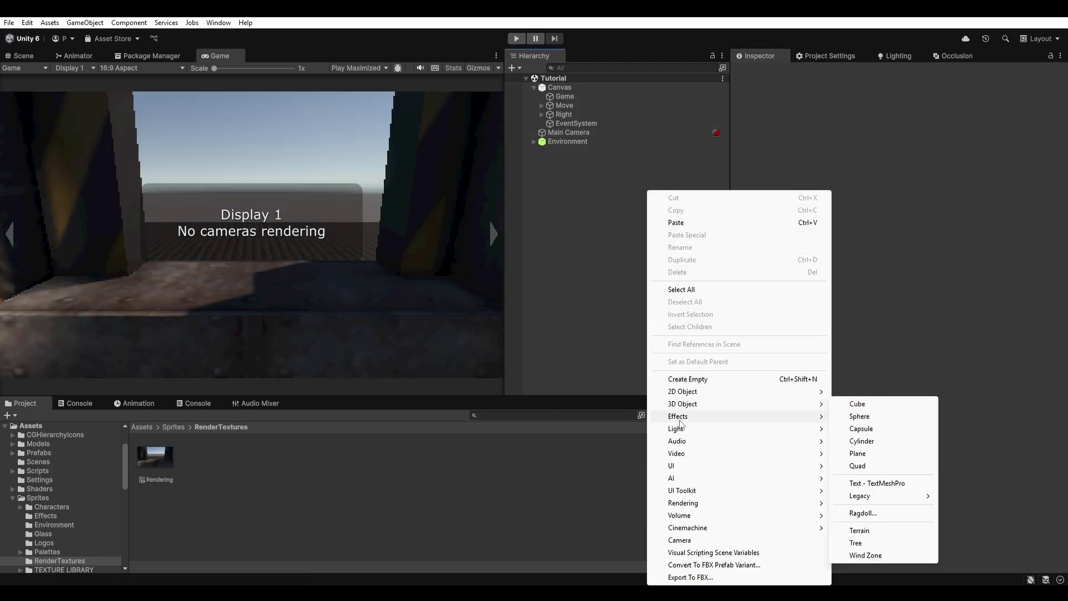
mouse_move(677, 469)
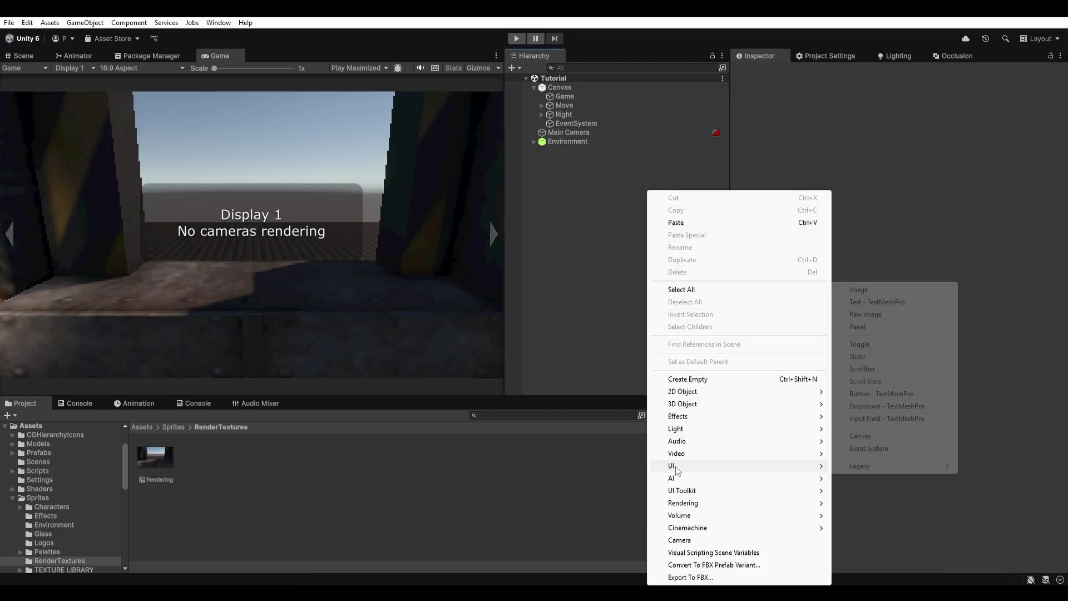
click(679, 540)
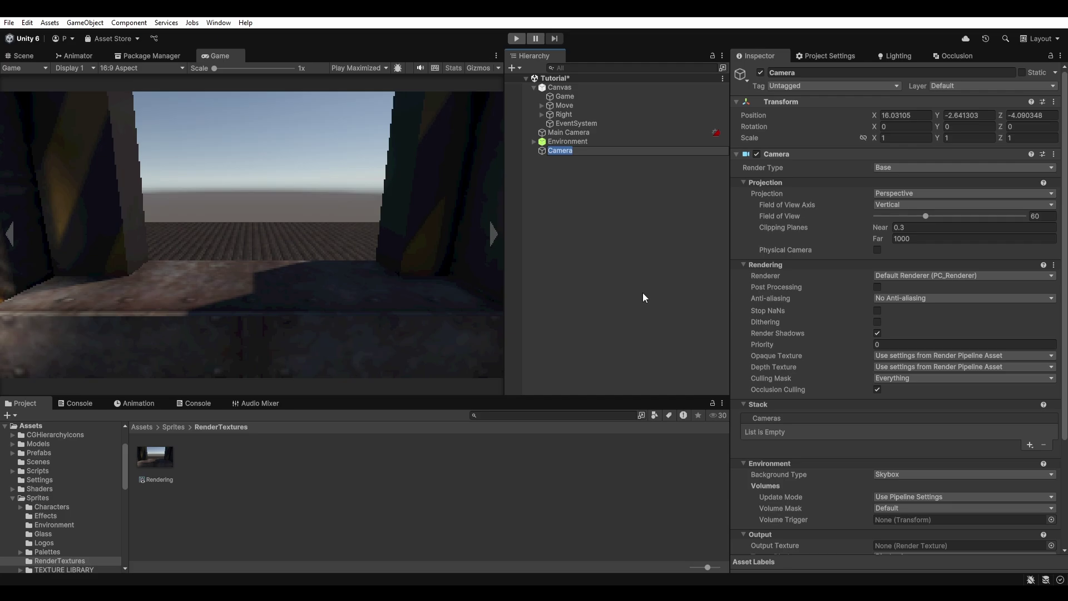
key(Return)
drag(560, 150, 567, 134)
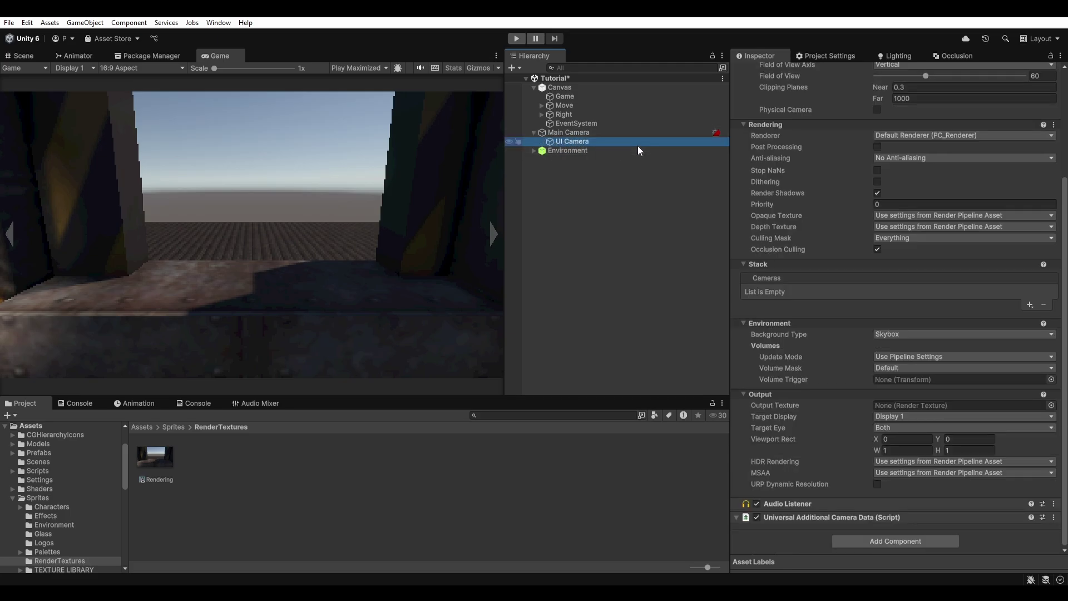
Step: Exclude the UI layer from the Main Camera's culling mask
click(676, 135)
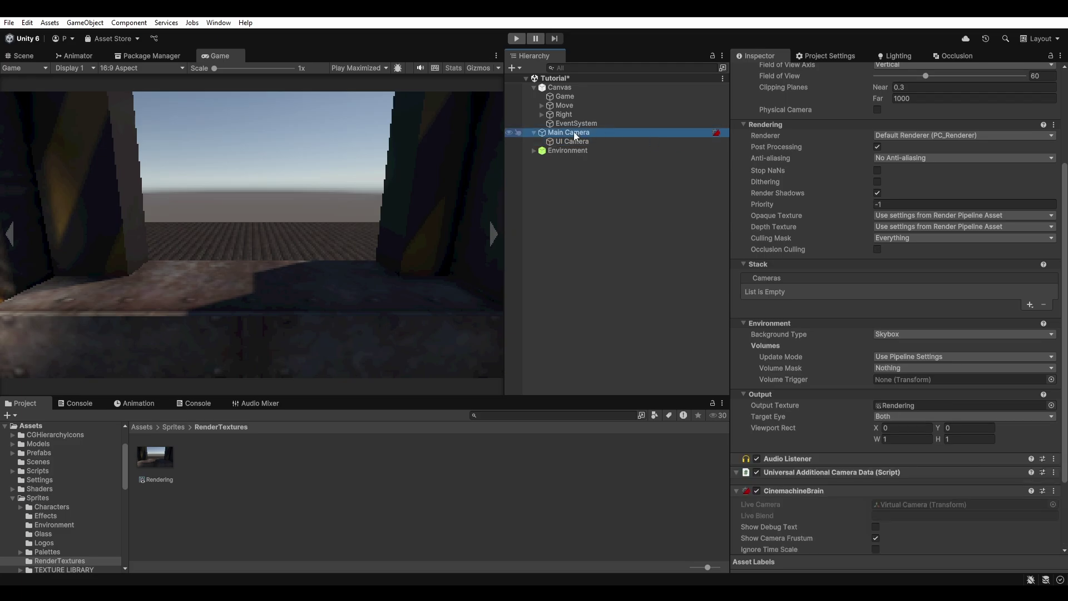
click(882, 239)
click(903, 313)
Step: Restrict the UI Camera's culling mask to the UI layer only
click(559, 142)
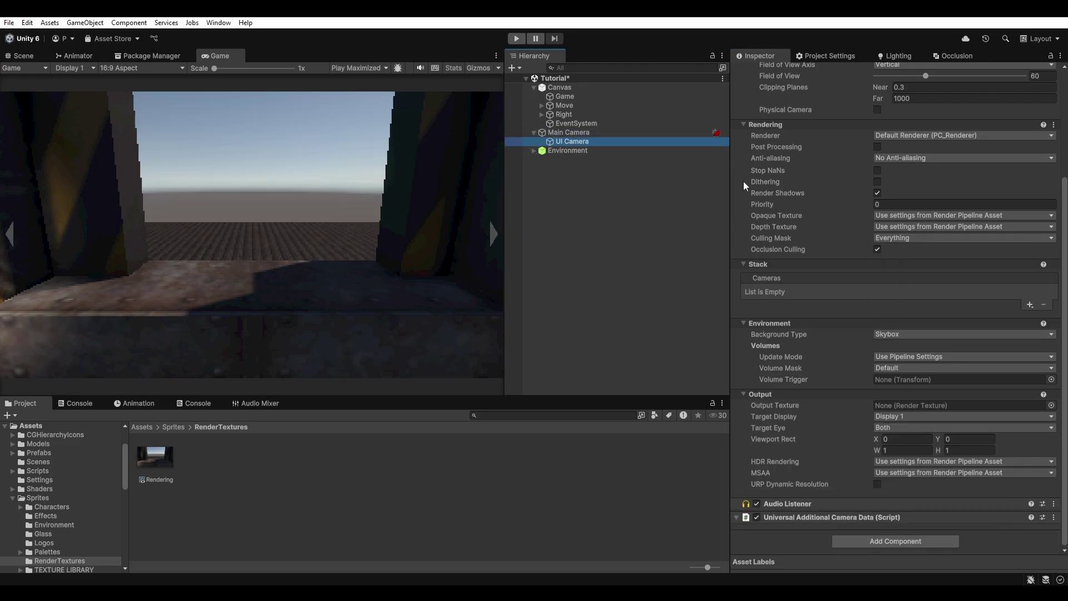
click(889, 239)
click(899, 249)
click(887, 315)
click(831, 302)
Step: Run the game, turn the view with the on-screen right arrow to check the pixelated rendering, and stop it
key(ctrl+p)
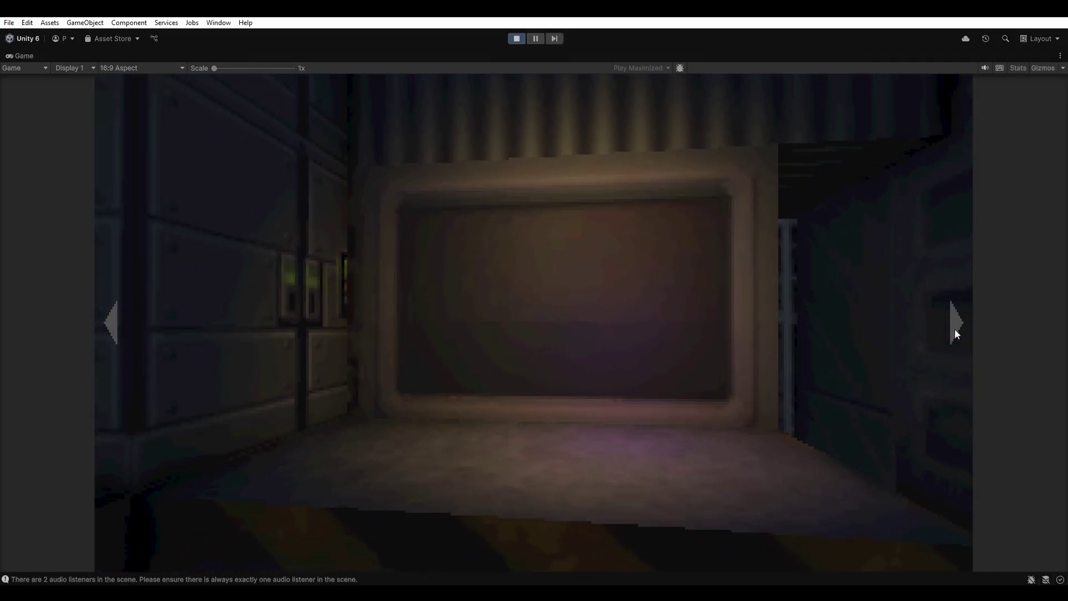
click(955, 329)
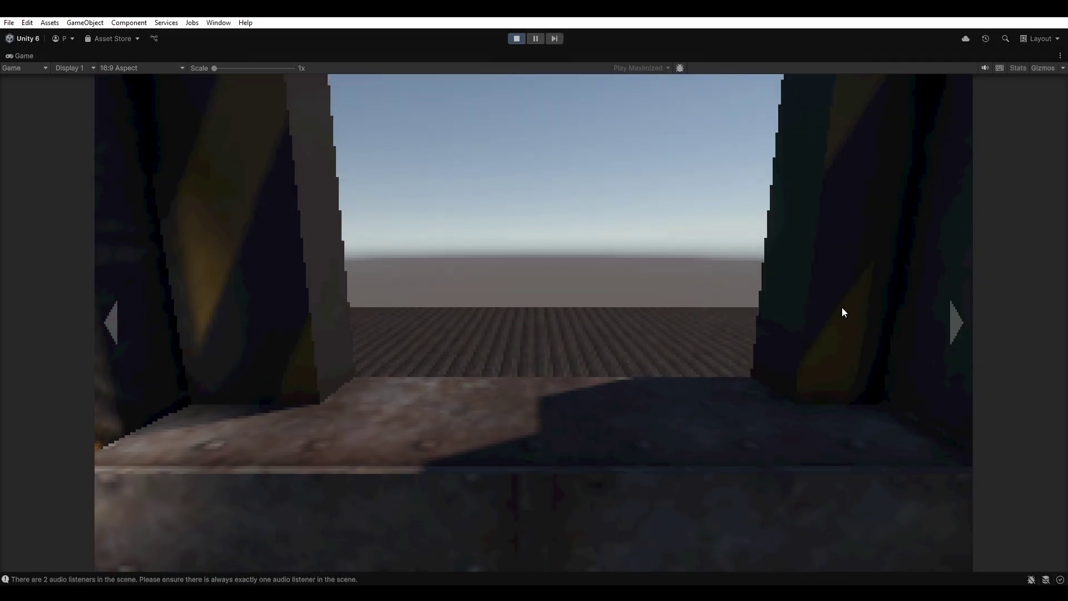
click(955, 329)
click(954, 329)
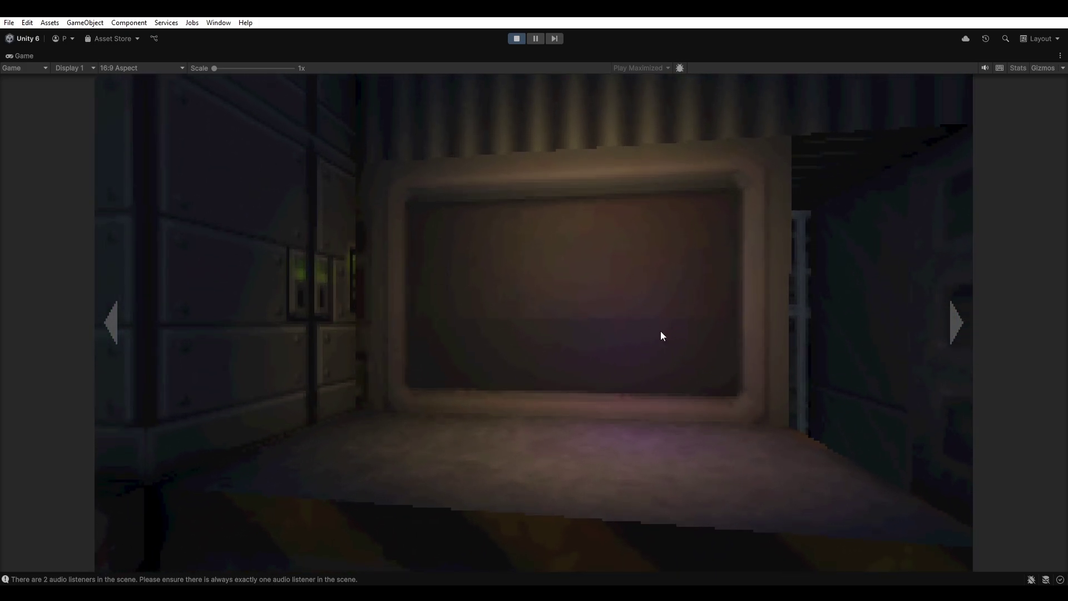
mouse_move(214, 68)
mouse_down()
mouse_move(272, 82)
mouse_move(214, 79)
mouse_up()
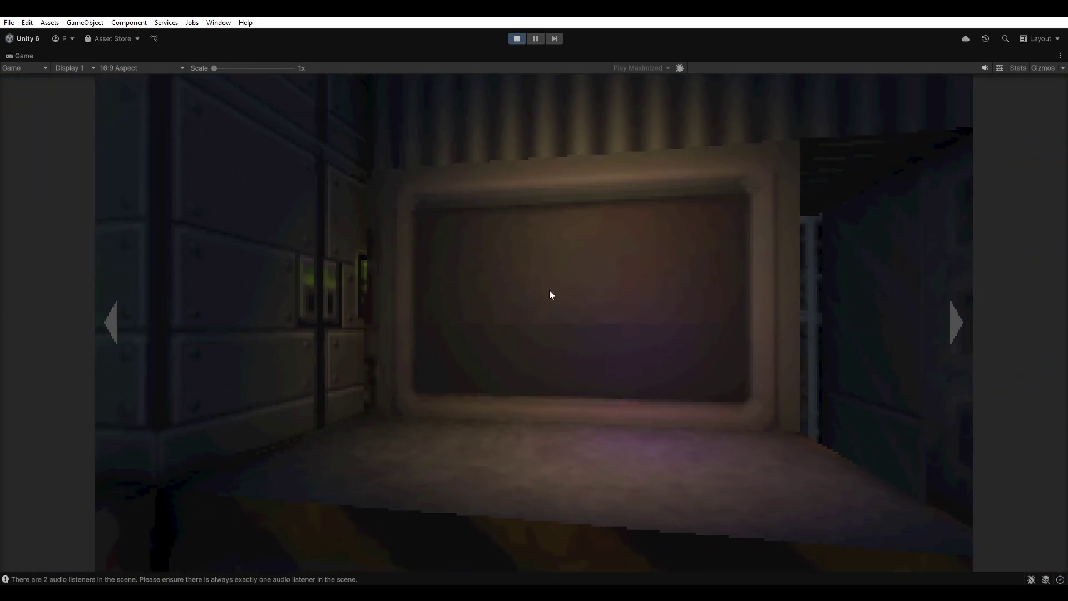
click(517, 39)
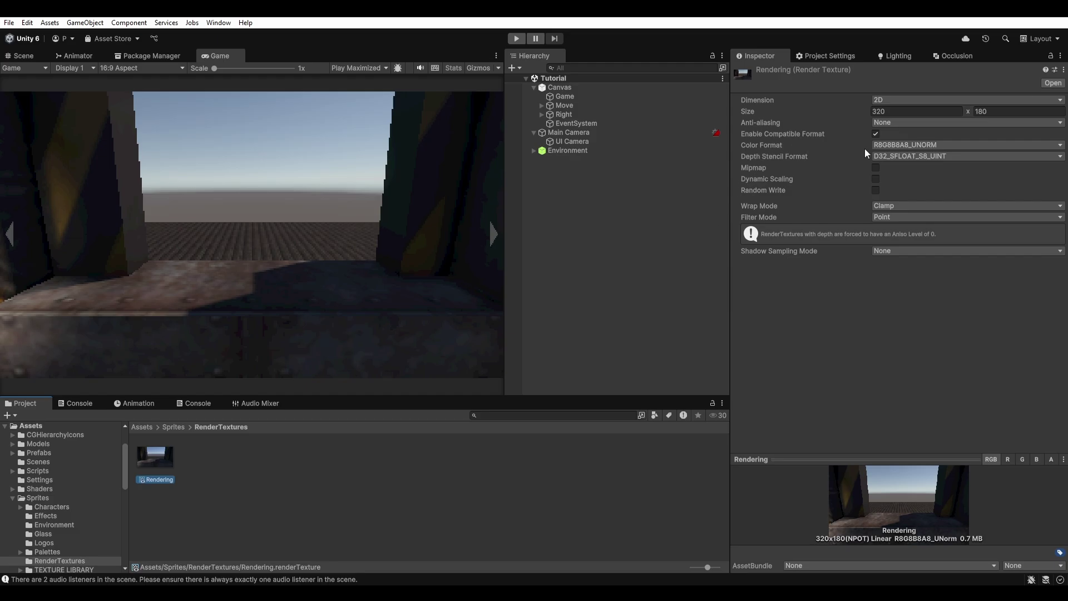
Step: Set the Rendering texture's color format to R16G16B16A16_UNORM and check the colors in a short play test
click(890, 145)
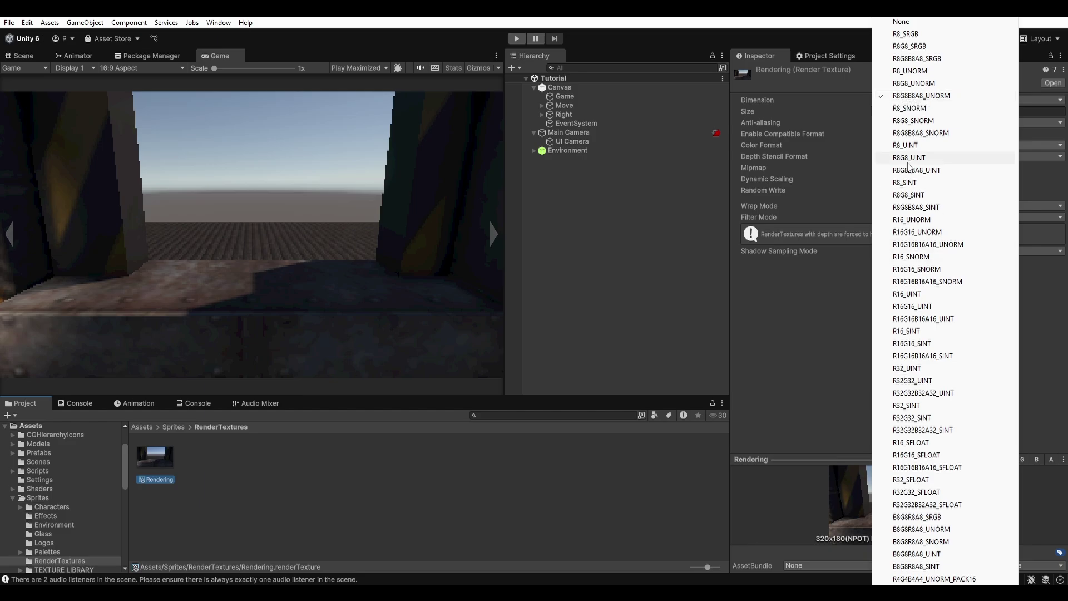
click(933, 245)
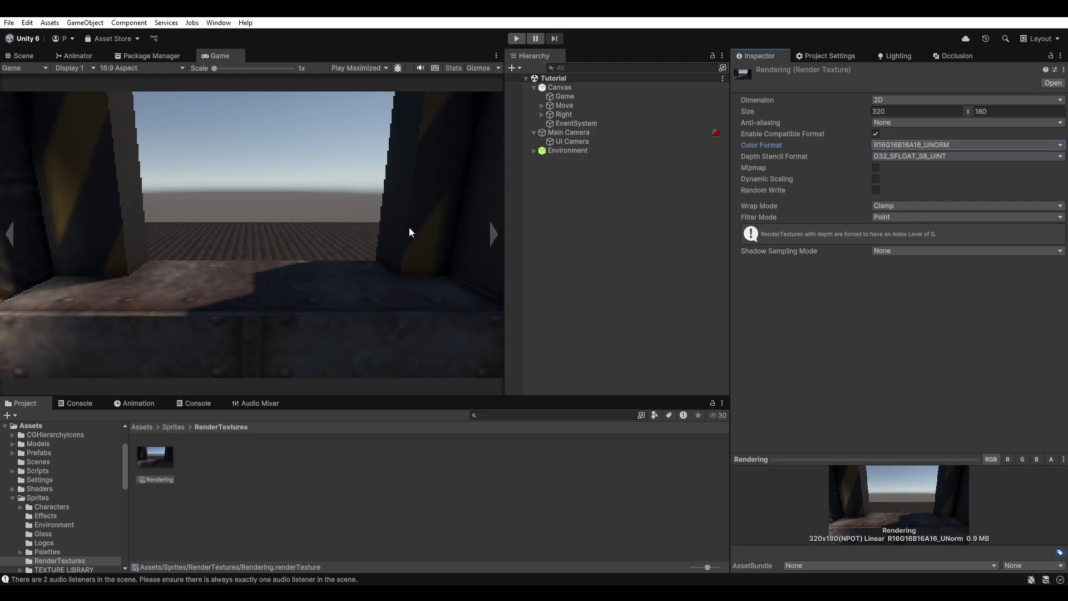
key(ctrl+p)
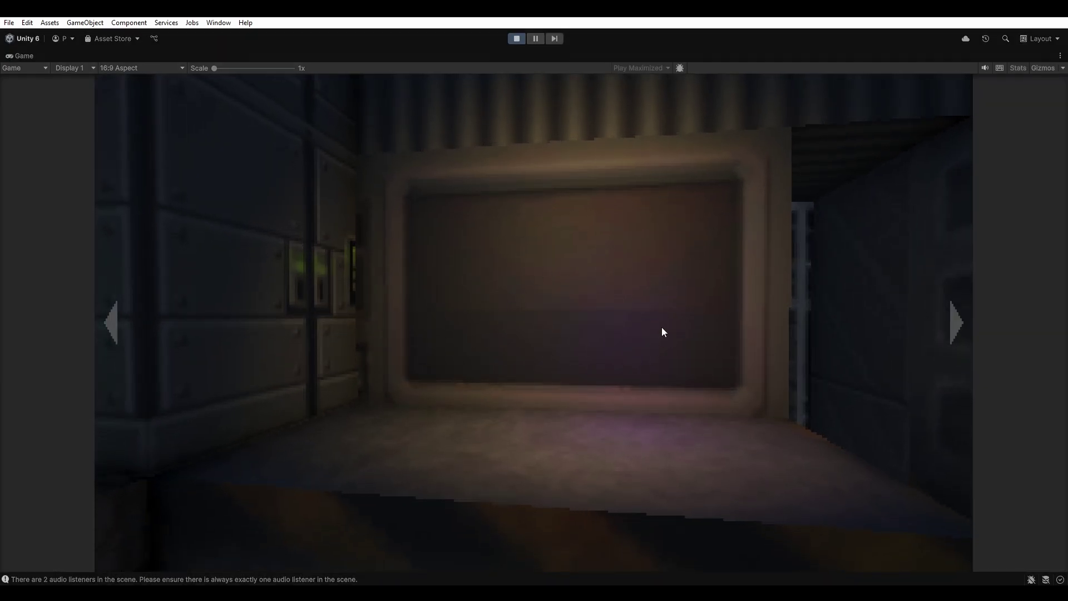
key(ctrl+p)
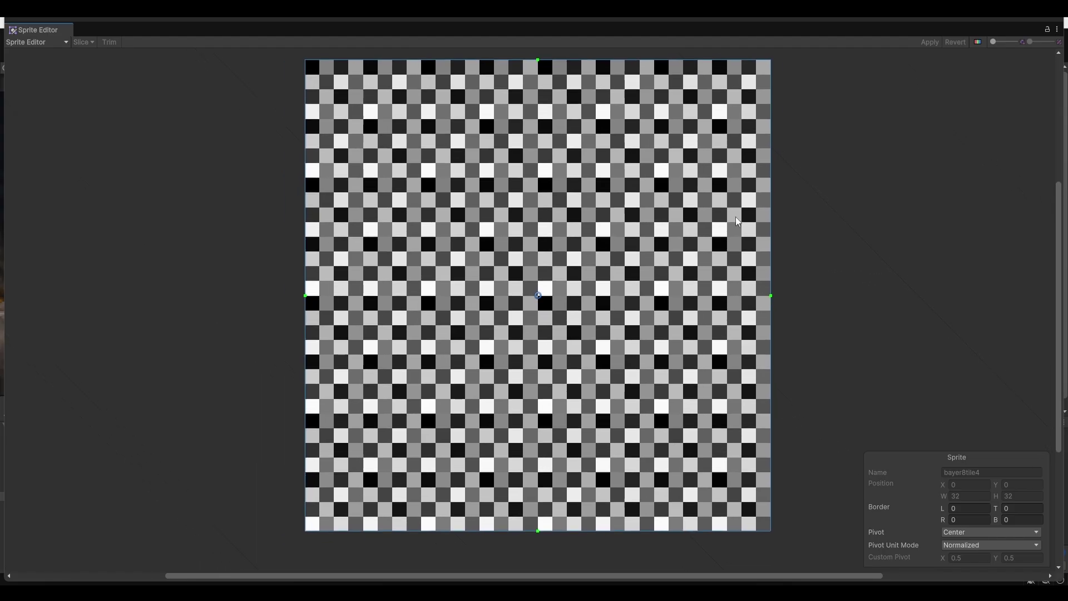
Step: Examine the pattern and preview of the bayer8tile4 dither texture
mouse_move(736, 218)
middle_down()
mouse_move(726, 223)
mouse_move(719, 204)
mouse_move(723, 224)
middle_up()
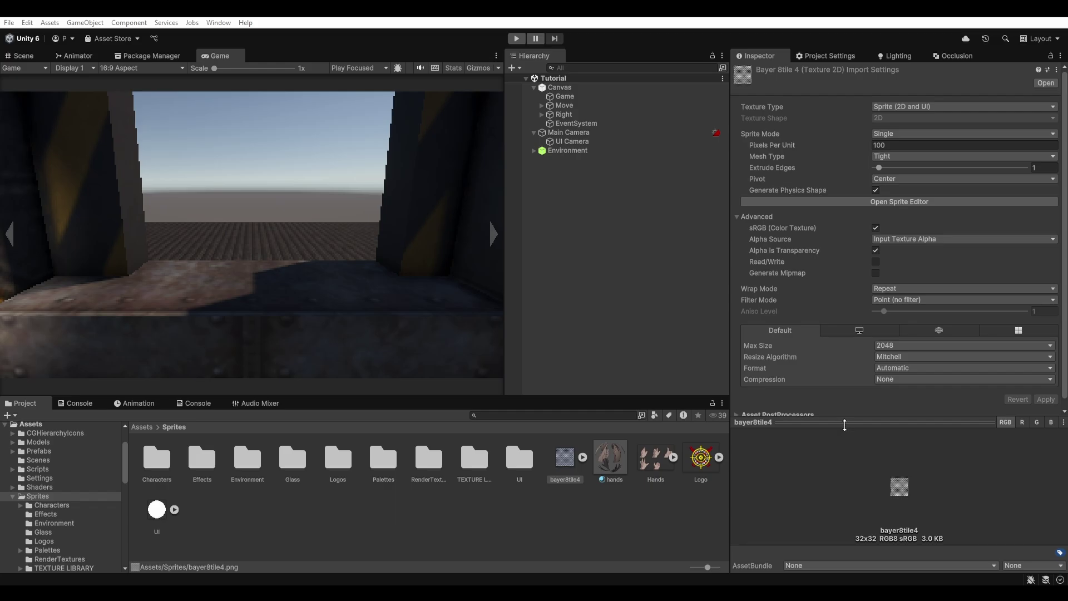
drag(844, 425, 846, 360)
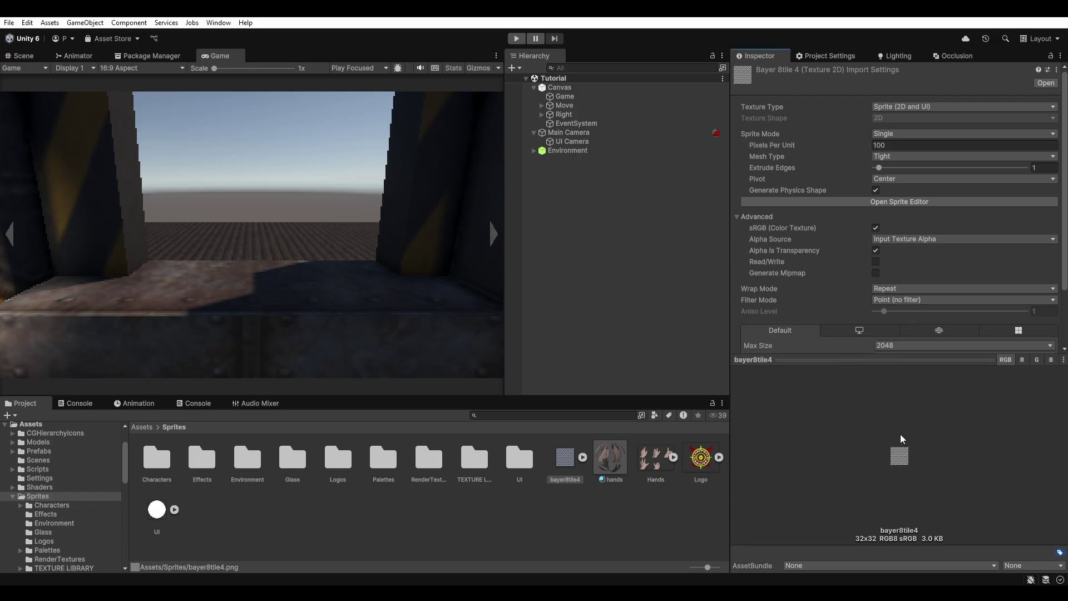
drag(886, 361, 604, 428)
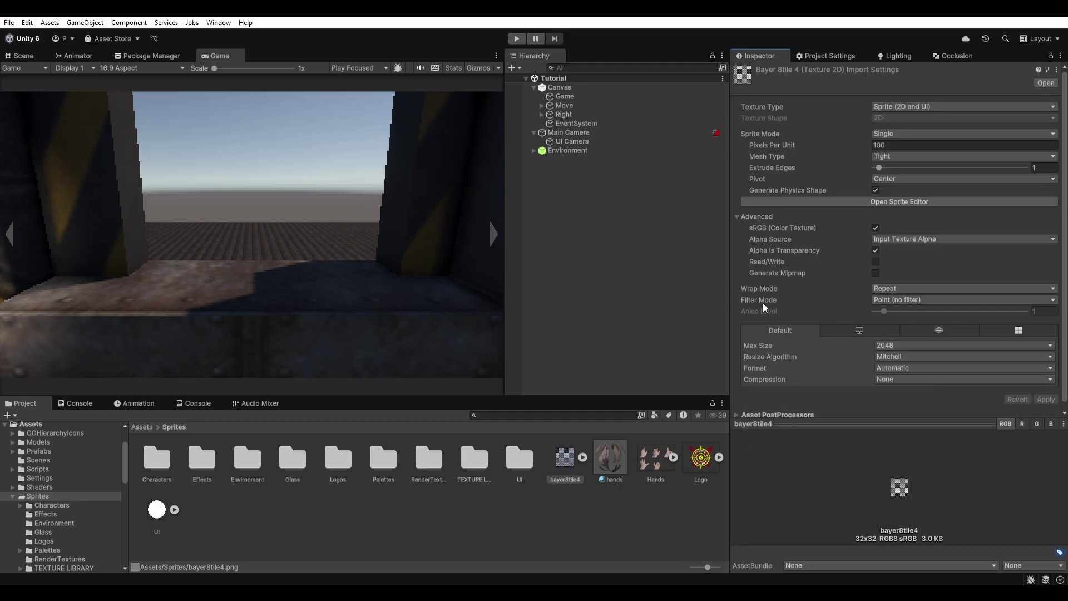
Step: Create a URP Canvas Shader Graph named RetroEffect in the Shaders folder
click(39, 487)
right_click(327, 471)
mouse_move(390, 138)
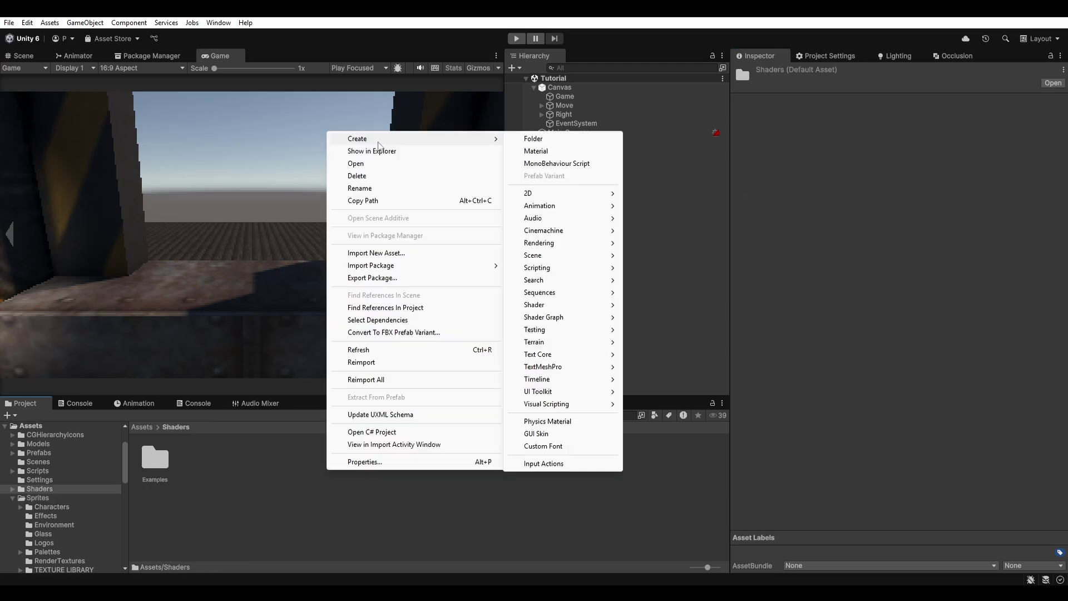
mouse_move(543, 317)
mouse_move(645, 323)
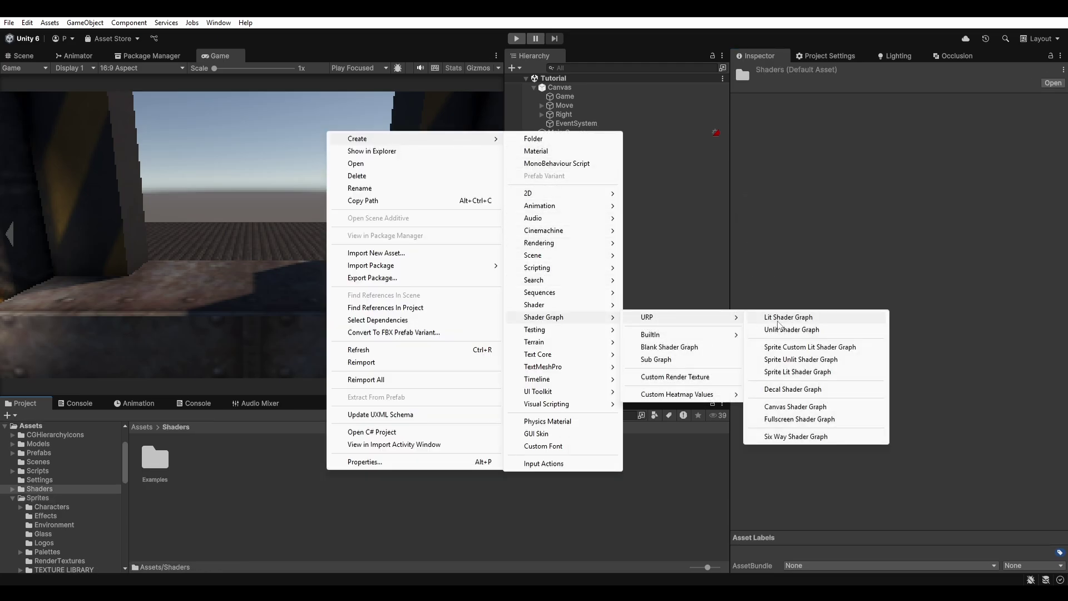
click(852, 319)
text(RetroEffect)
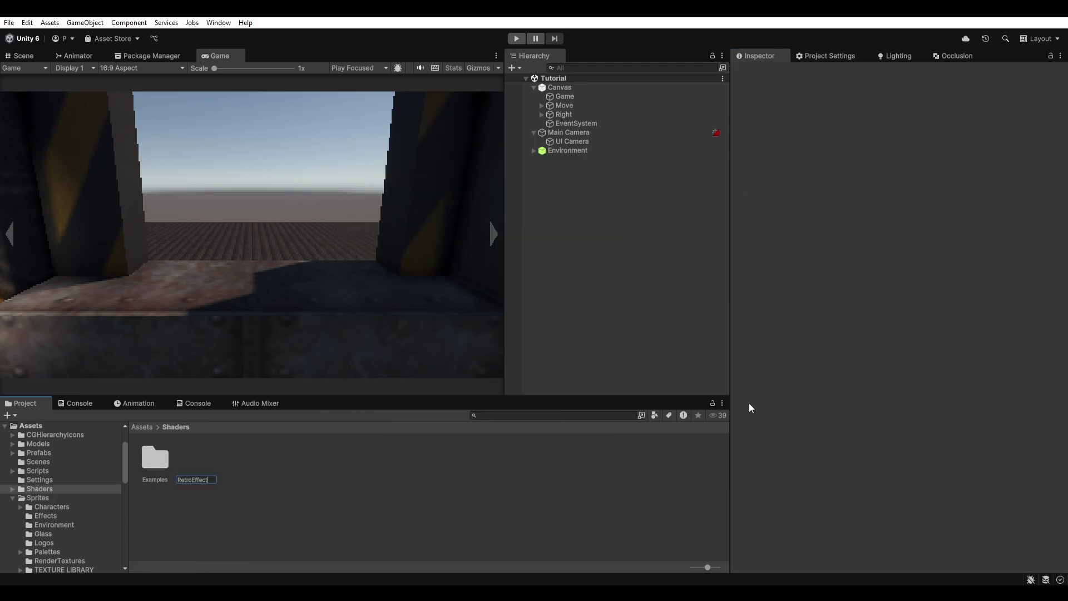
key(Return)
Step: Open the RetroEffect shader graph for editing and maximize its window
double_click(196, 461)
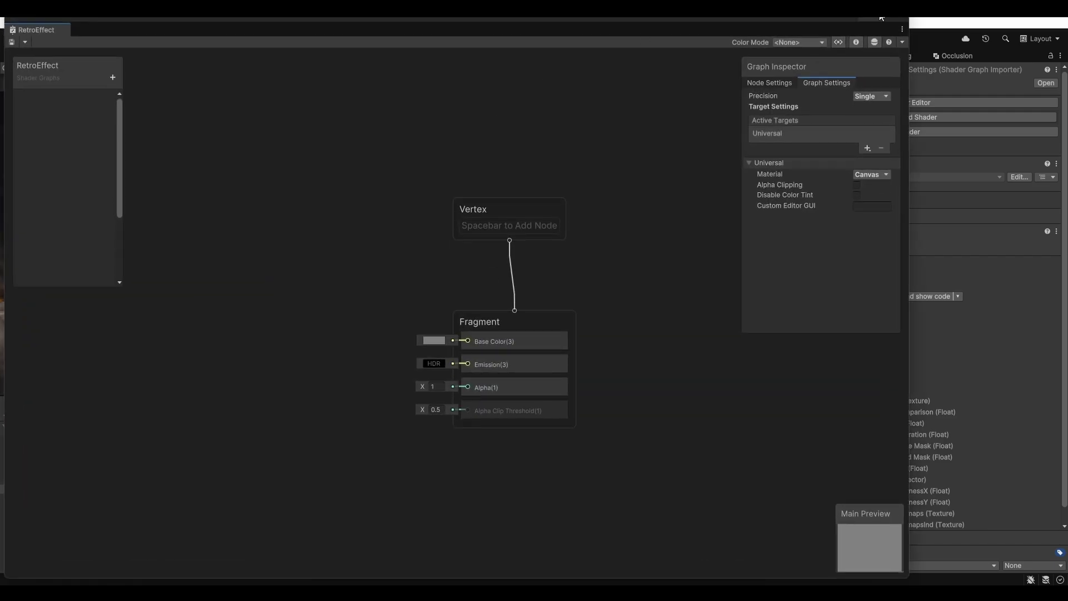
key(shift+space)
scroll(719, 199, down, 2)
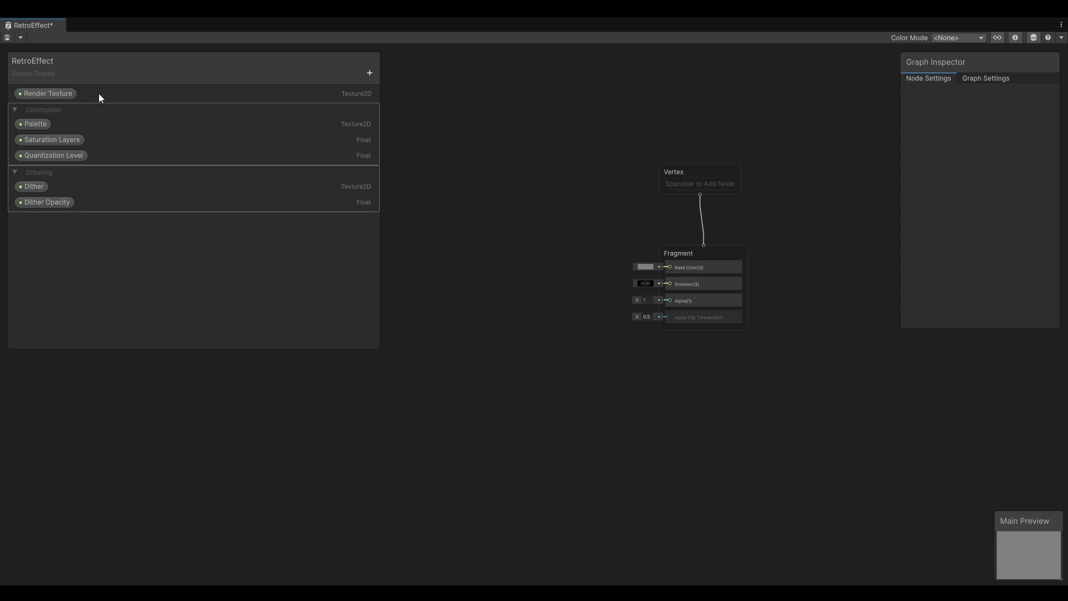
Step: Widen the Graph Inspector and set the Render Texture property's reference to _MainTex
click(98, 95)
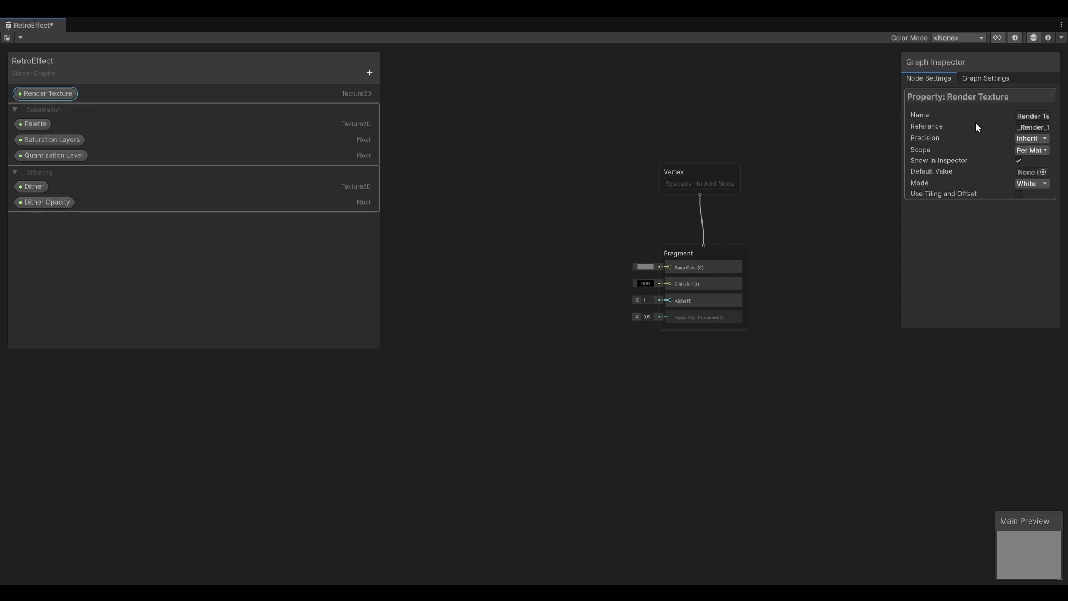
drag(902, 139, 795, 148)
drag(951, 169, 1041, 170)
click(985, 136)
text(_)
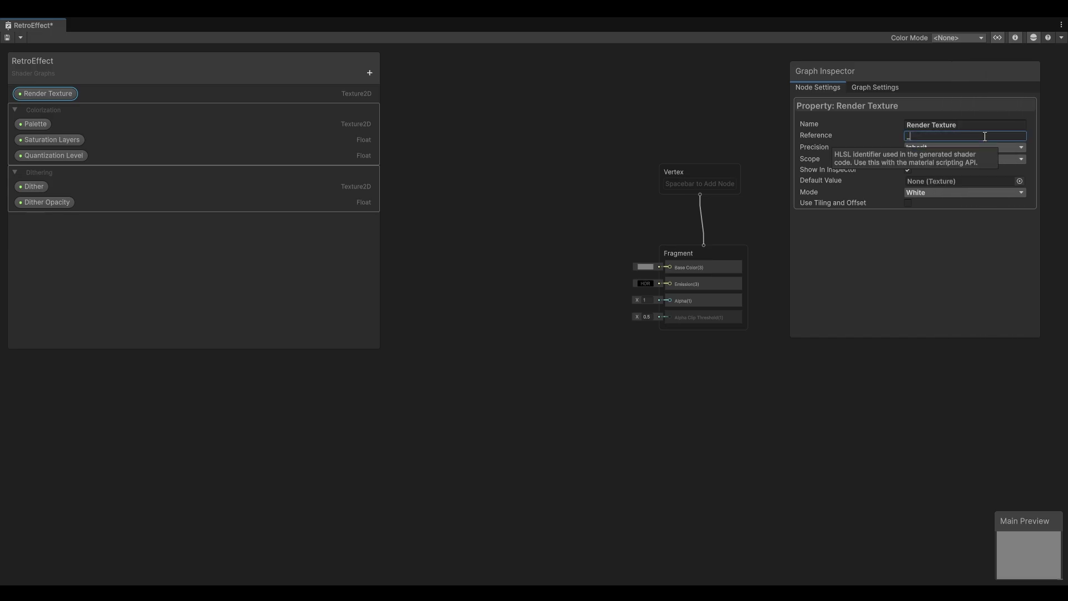
text(MainTex)
key(Return)
click(75, 93)
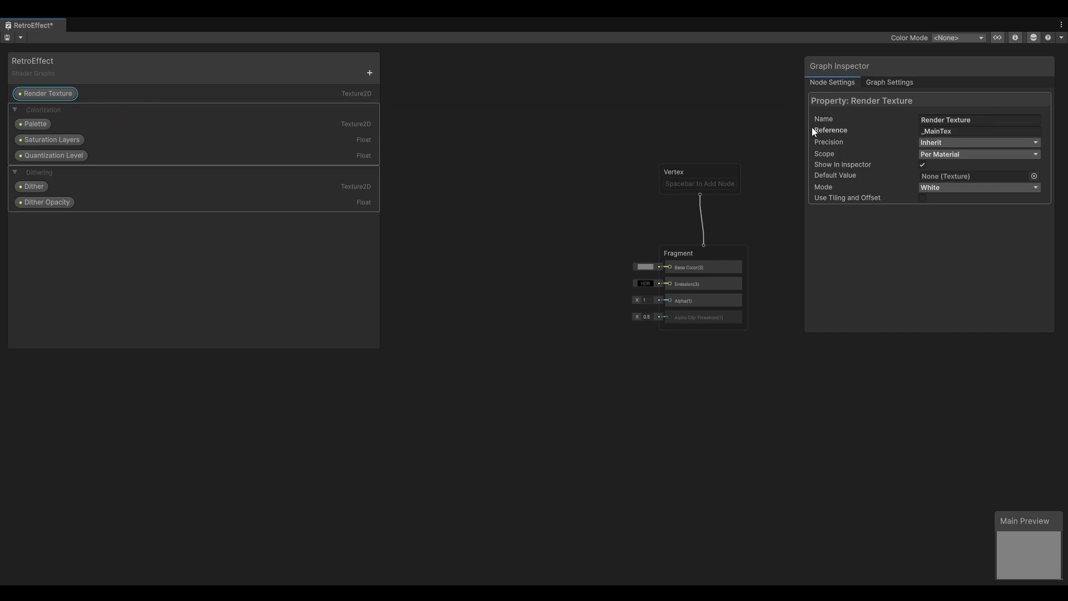
drag(904, 68, 919, 60)
Step: Review the node settings of the Palette, Saturation Layers, Quantization Level and Dither properties
click(47, 123)
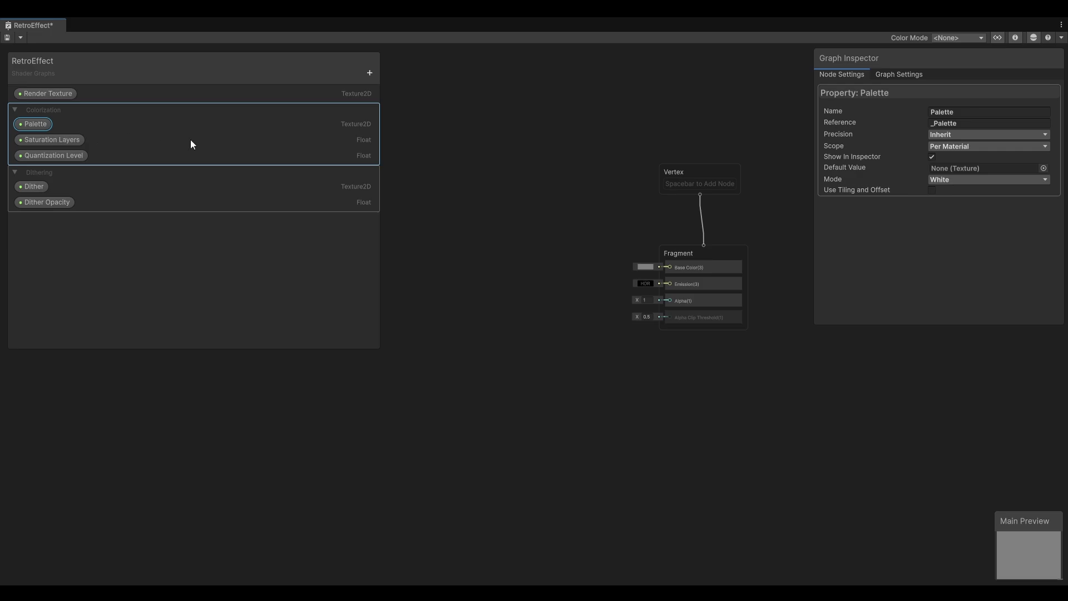
click(56, 139)
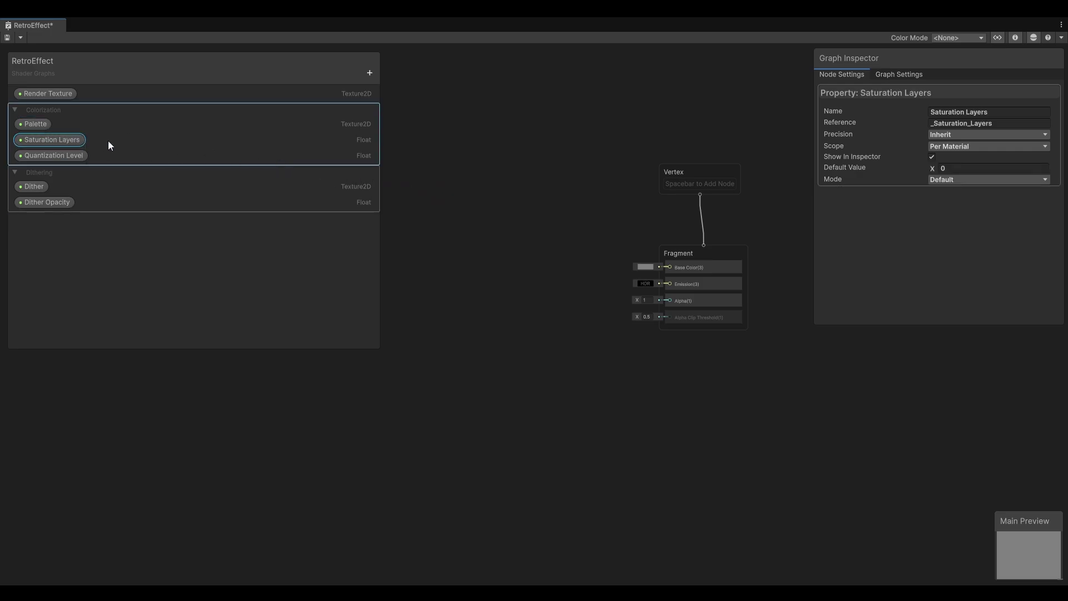
click(64, 156)
click(56, 188)
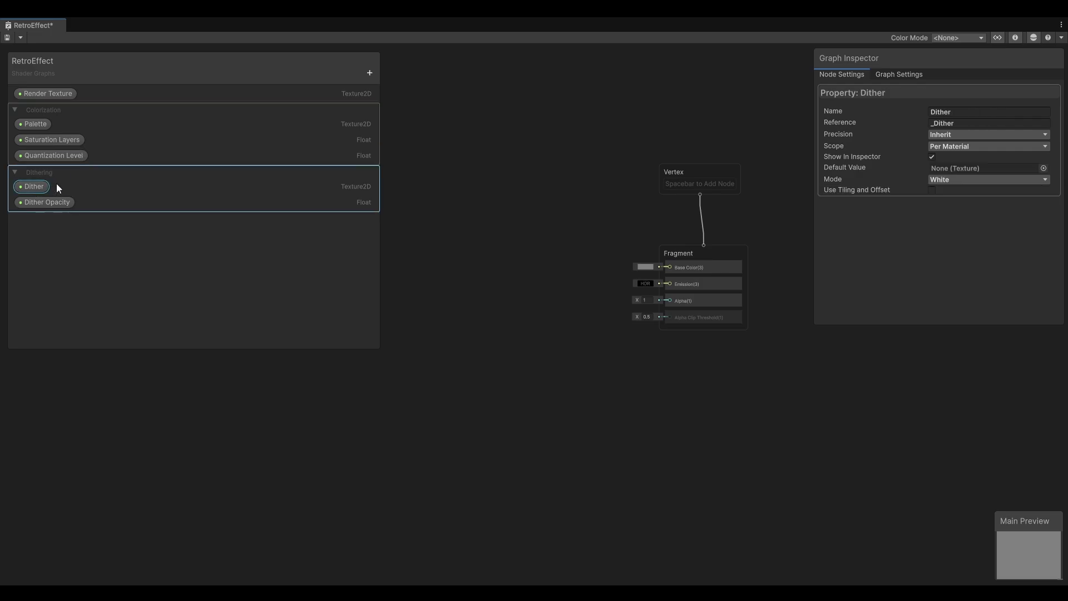